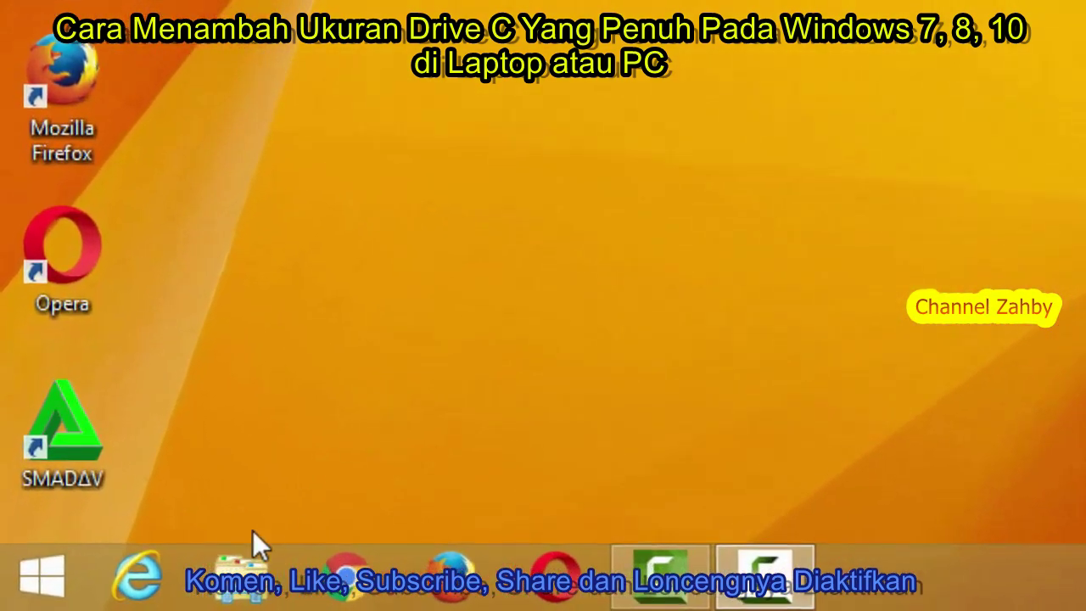
Step: Open Computer Management for This PC from File Explorer and show Disk Management
click(241, 575)
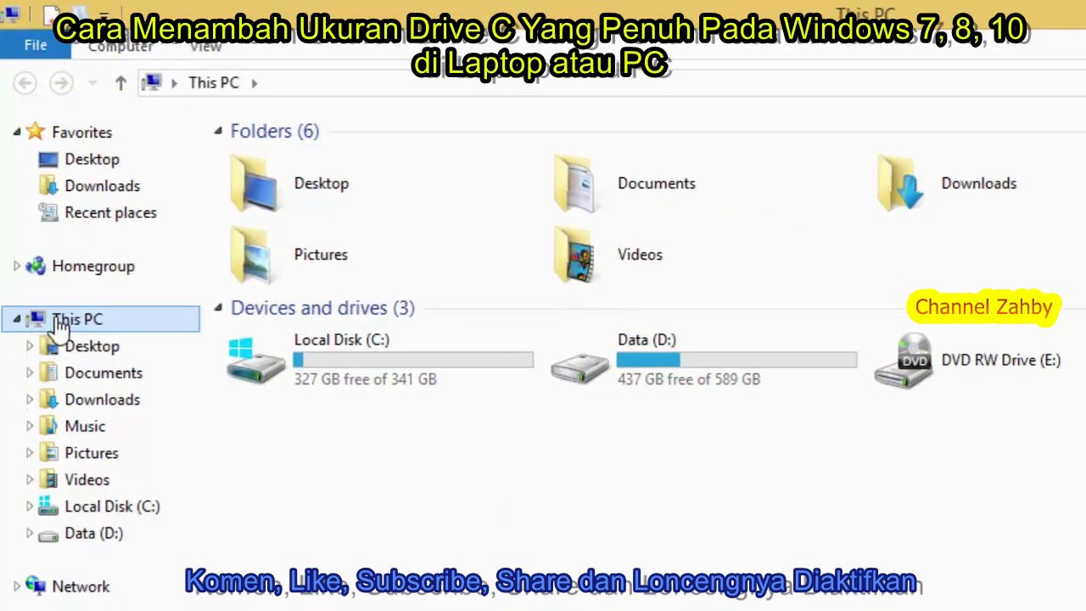
right_click(60, 330)
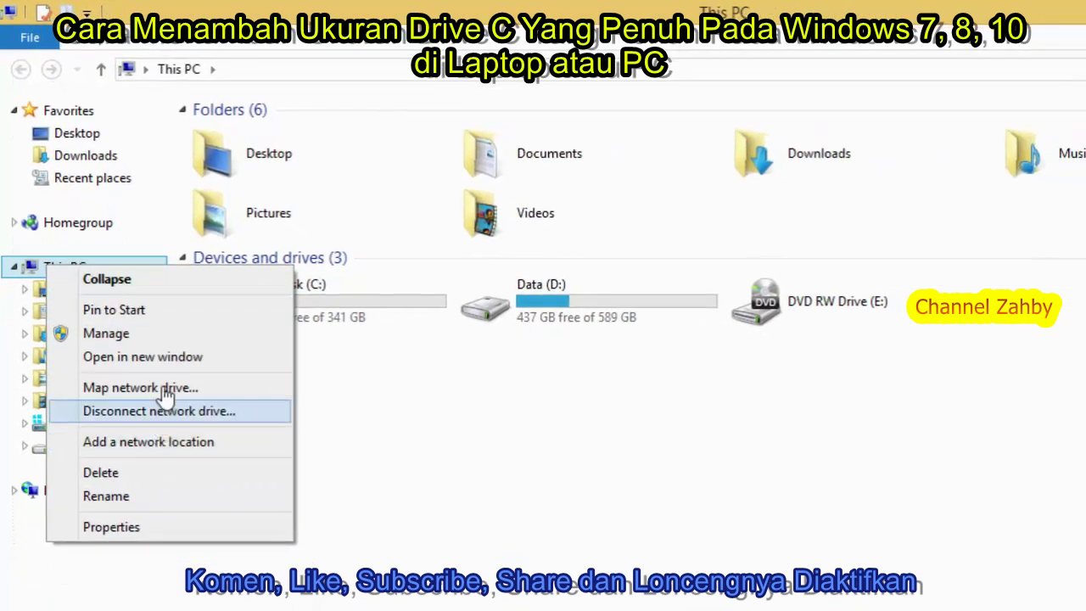
click(170, 336)
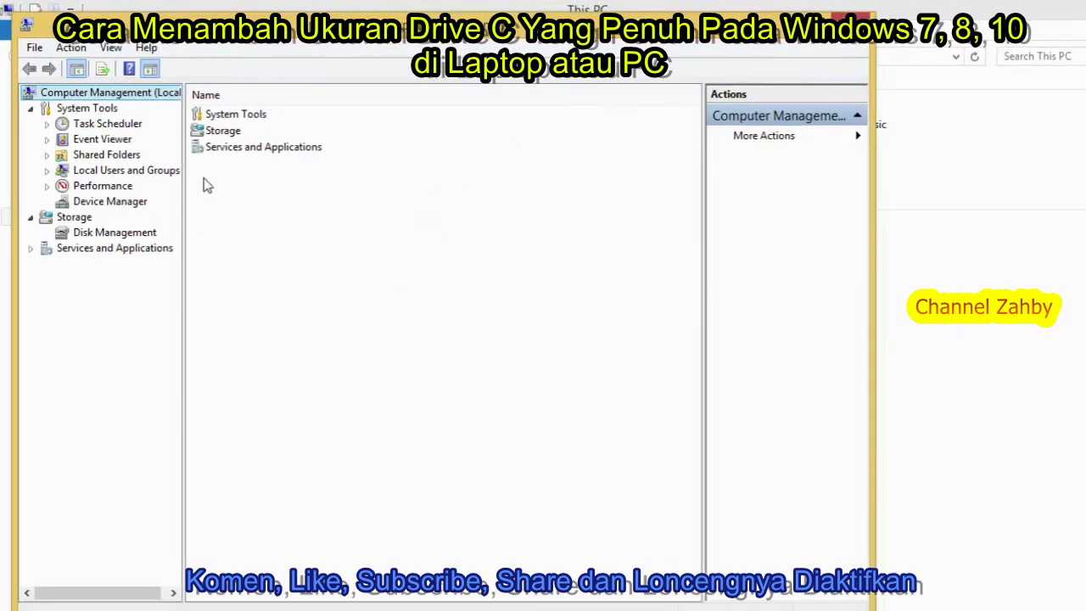
click(131, 234)
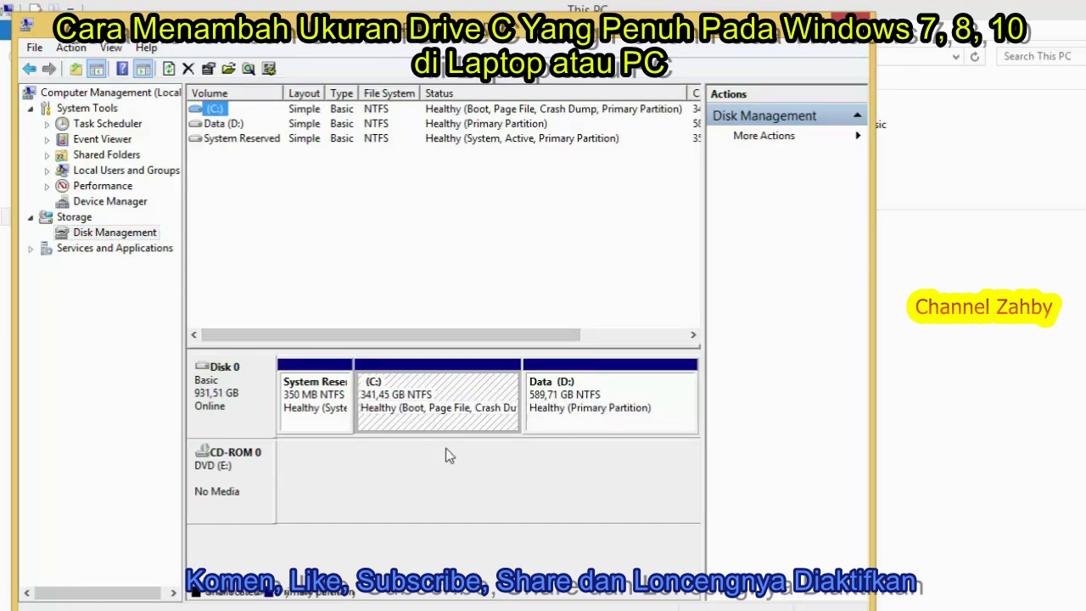
Step: Shrink the Data (D:) volume by 20480 MB and select the resulting unallocated space on Disk 0
click(612, 417)
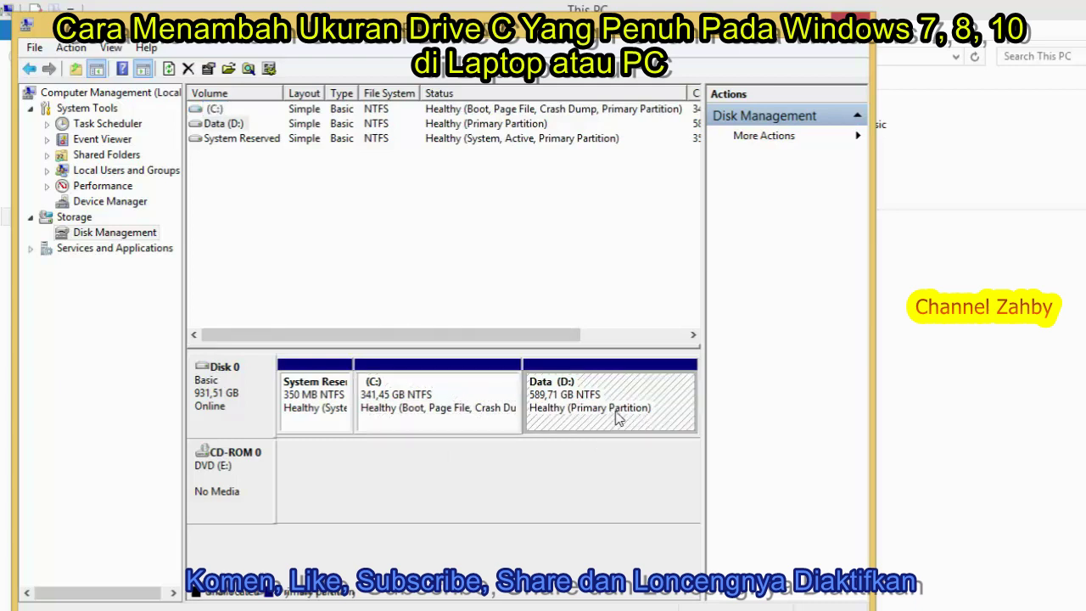
right_click(660, 390)
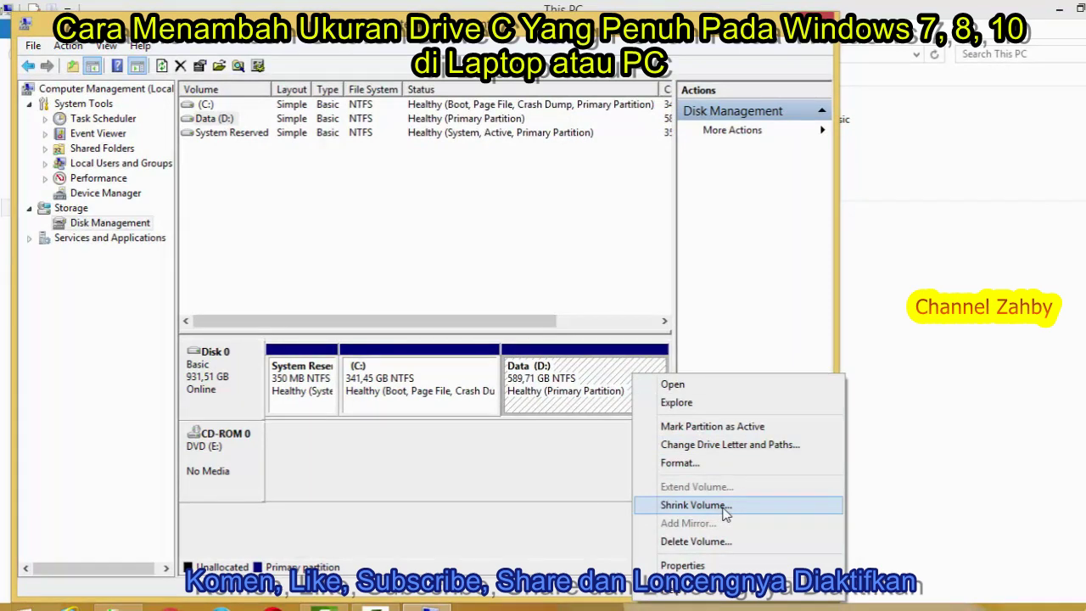
click(696, 505)
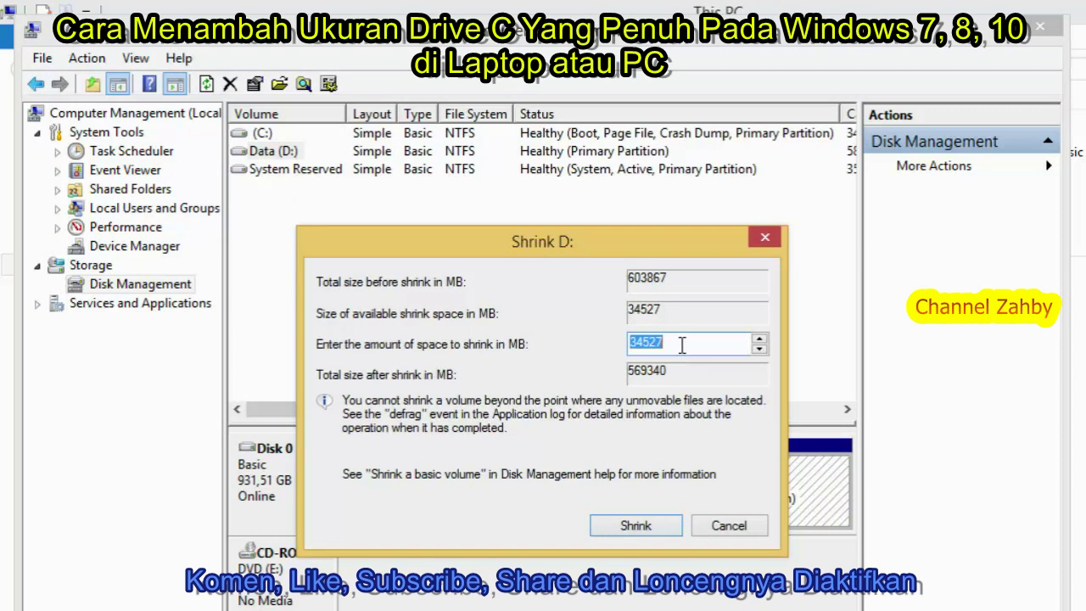
text(2)
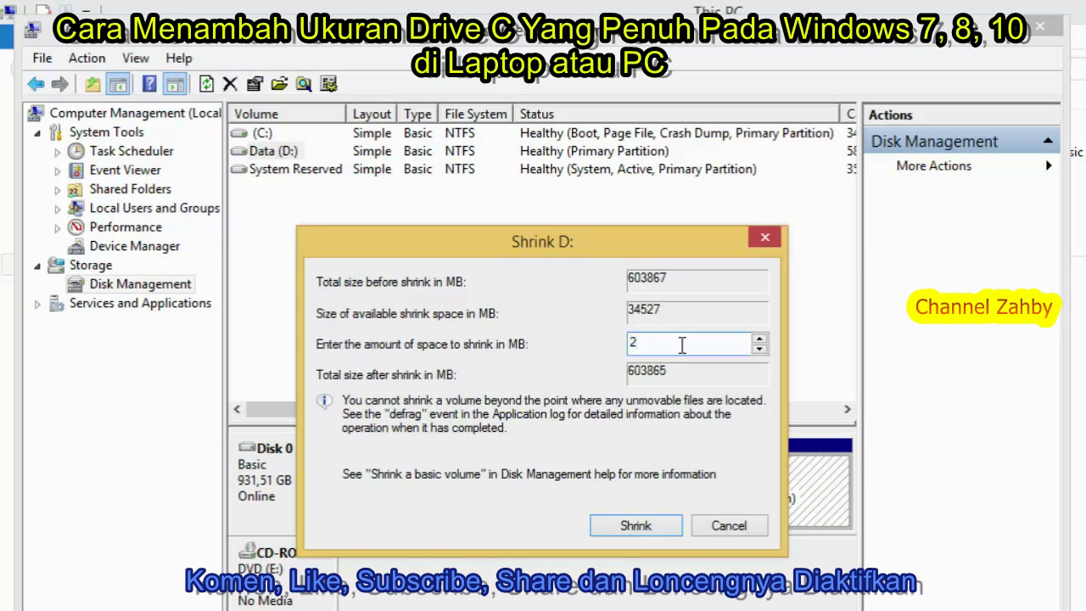
text(048000)
key(BackSpace)
key(BackSpace)
click(638, 528)
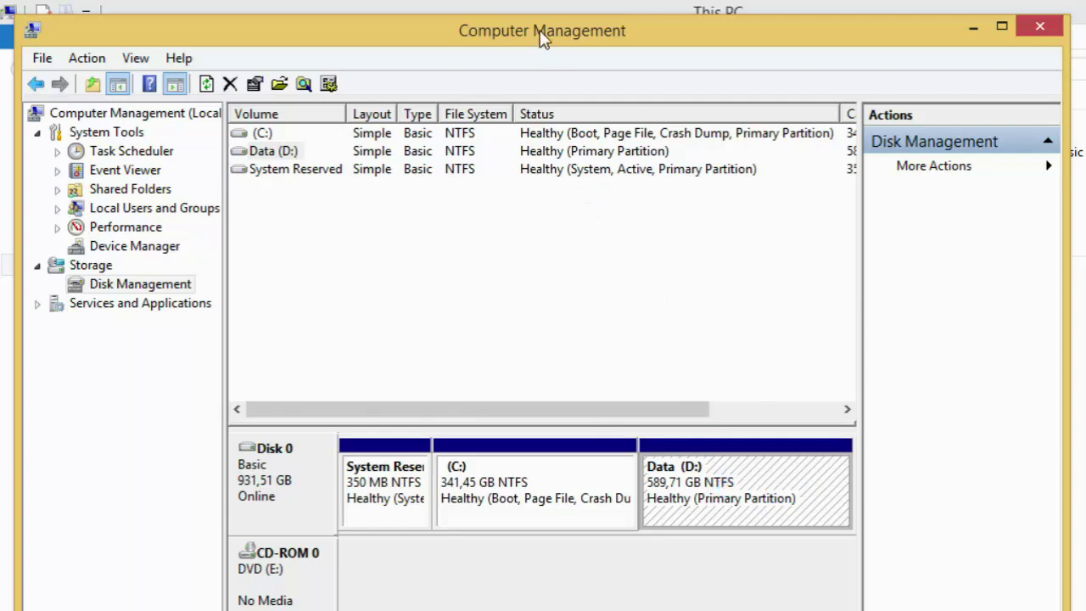
drag(541, 28, 653, 27)
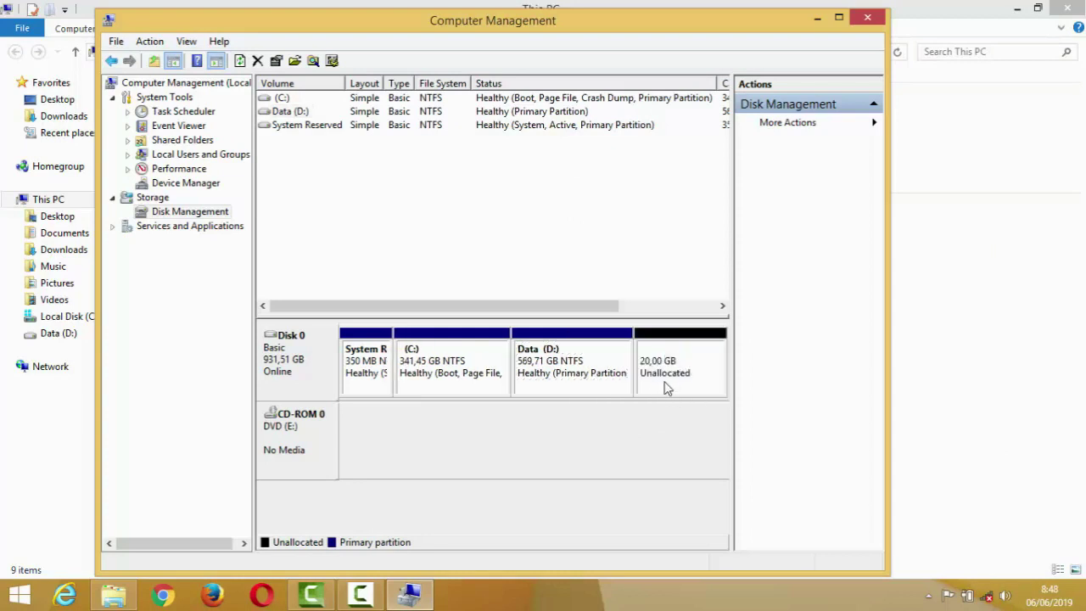
click(674, 381)
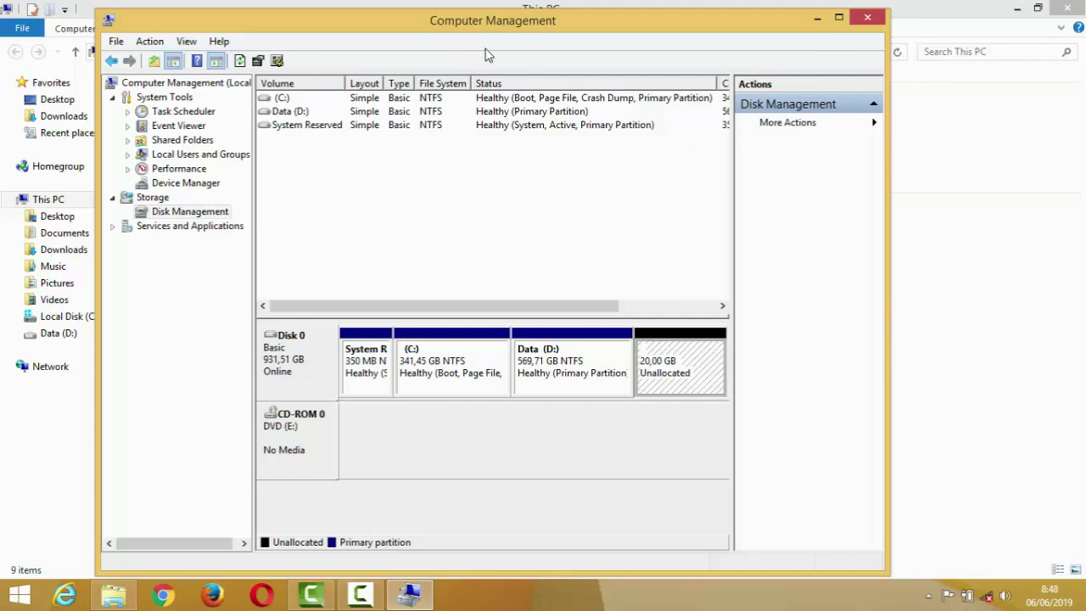
Step: Close Computer Management and the This PC window, and launch AOMEI Partition Assistant from the desktop
click(865, 17)
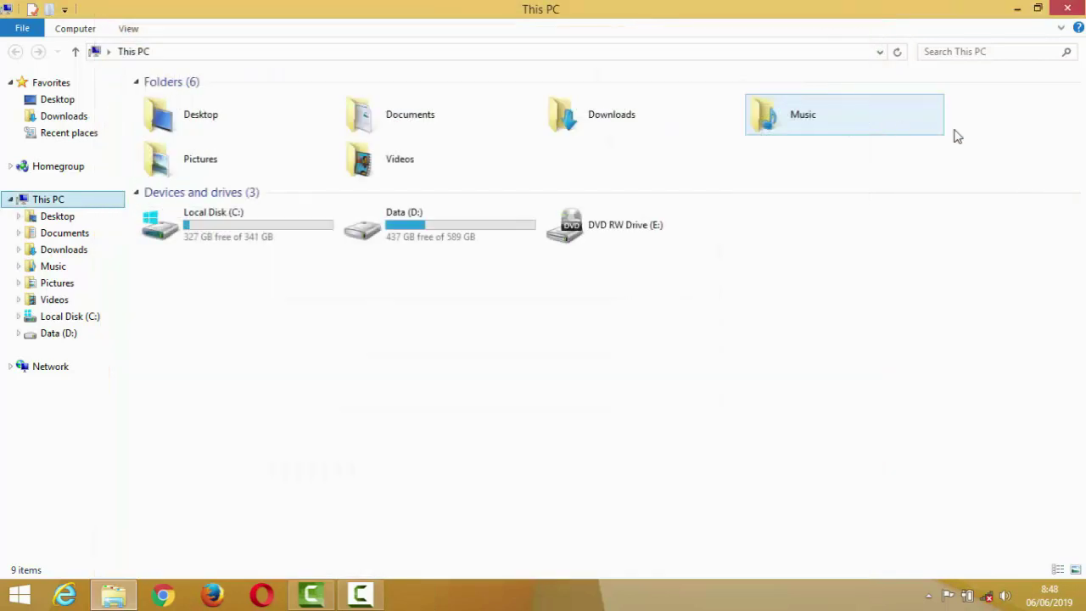
click(1067, 10)
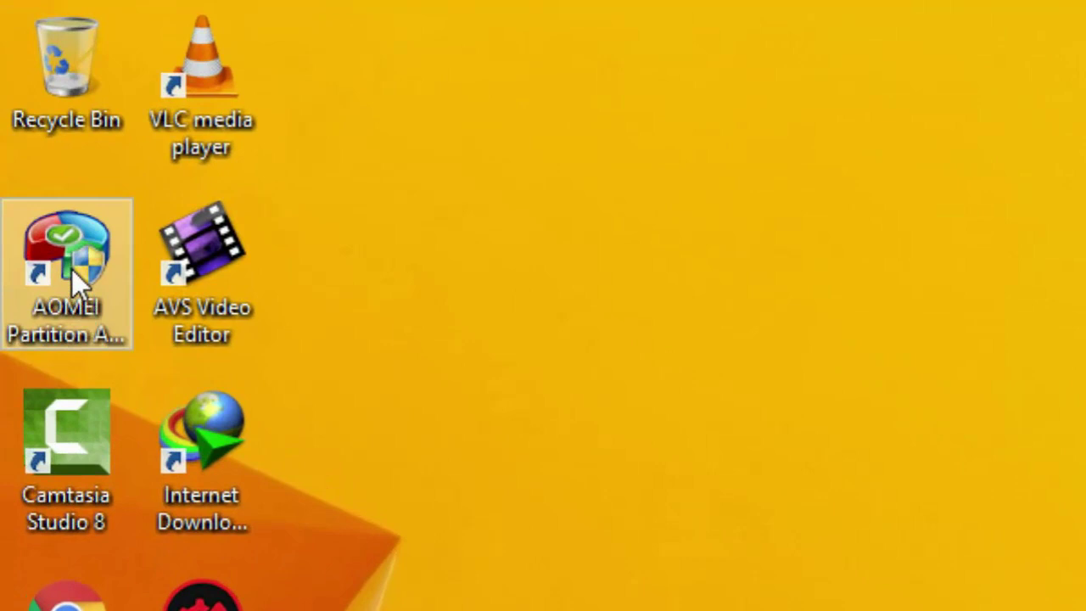
click(71, 269)
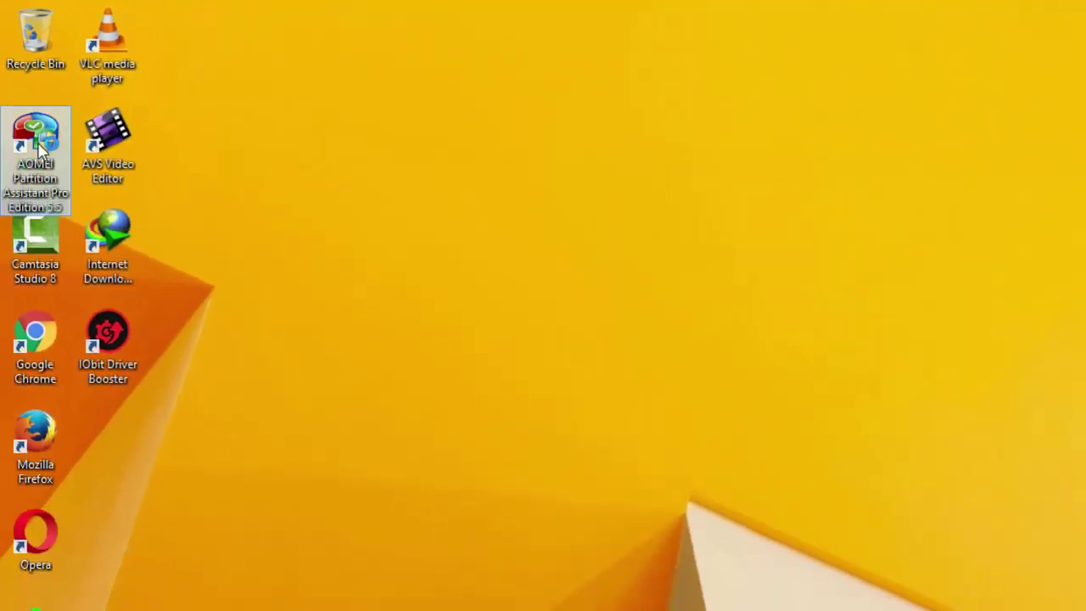
double_click(40, 148)
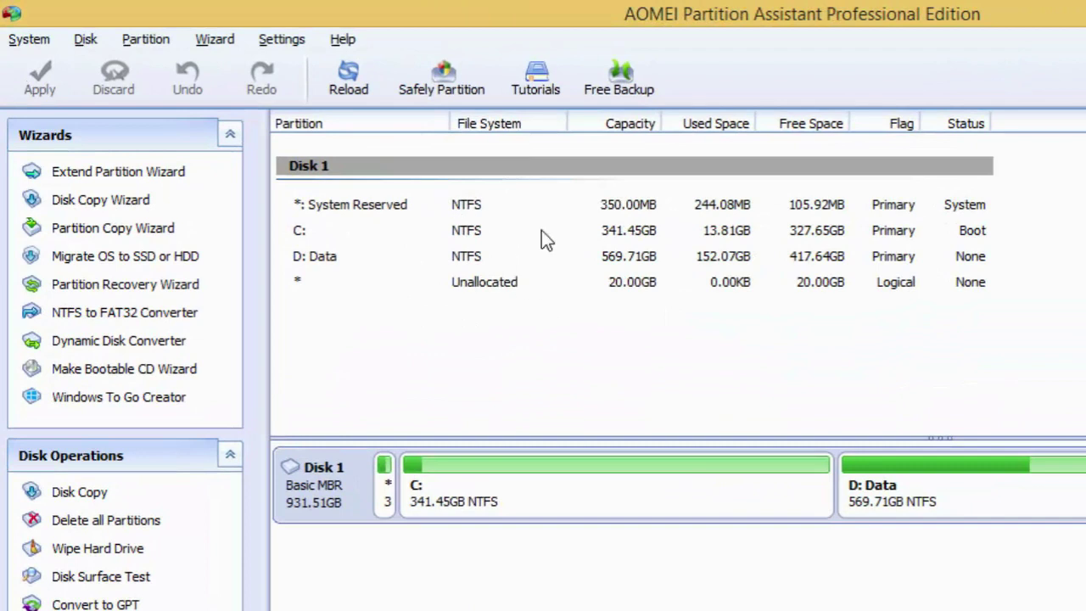
Step: Merge the unallocated space on Disk 1 into the C: partition
click(480, 283)
right_click(483, 291)
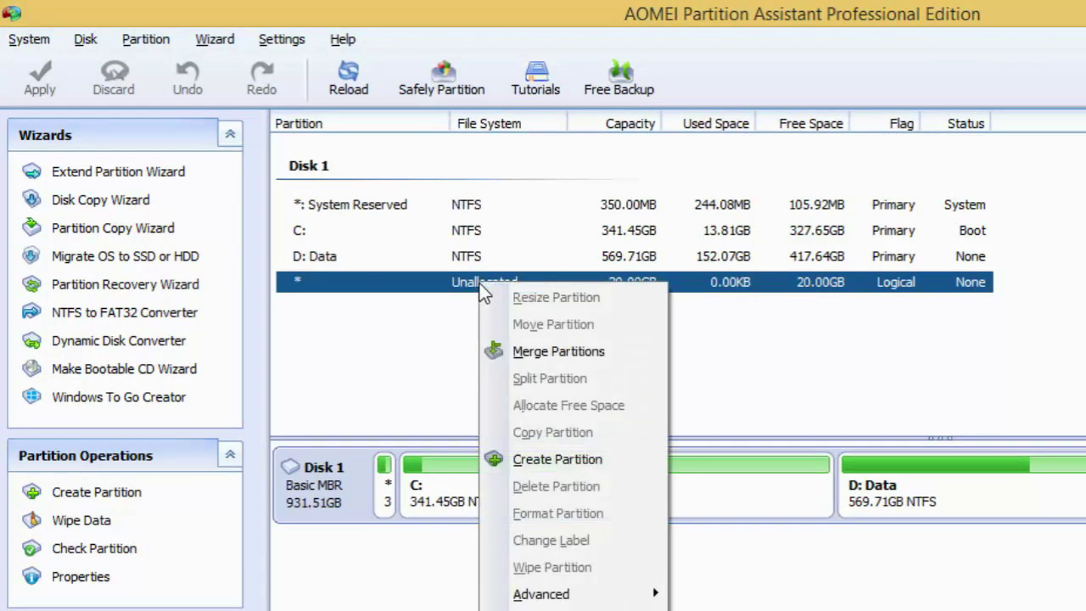
click(585, 352)
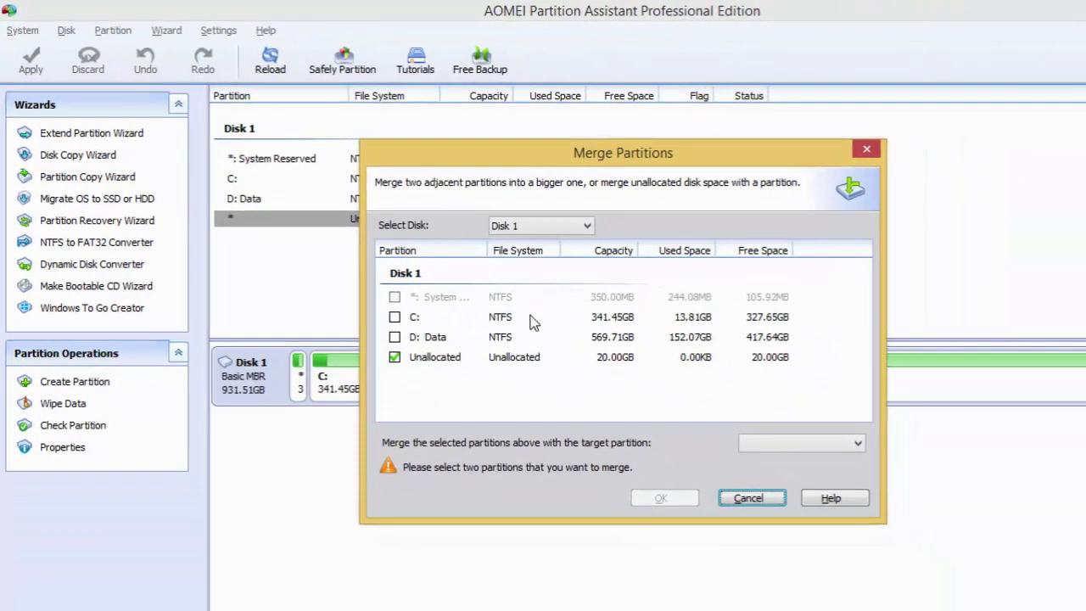
click(394, 317)
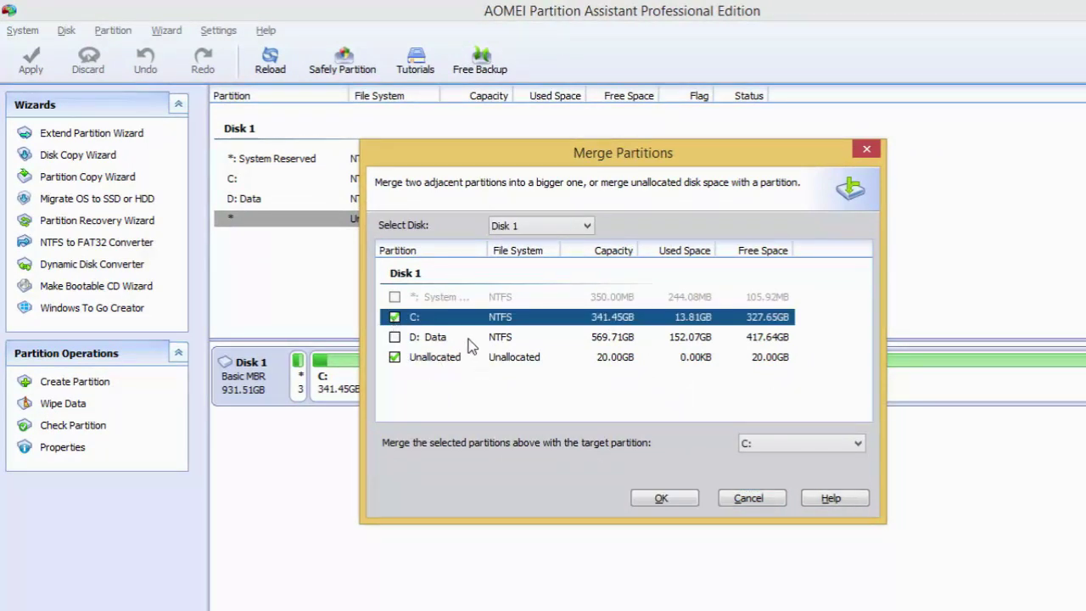
click(666, 500)
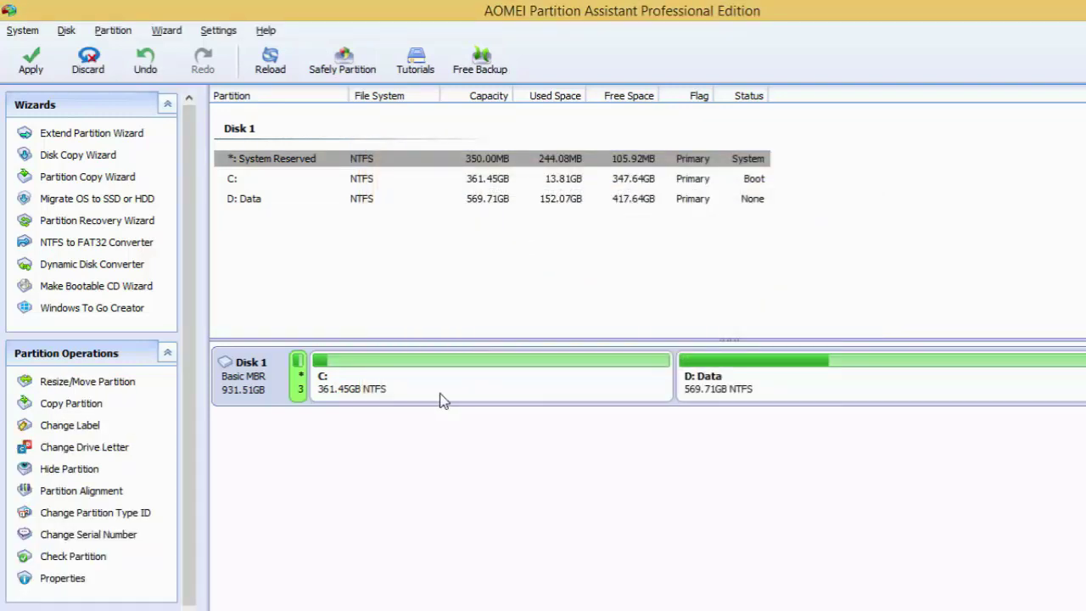
Step: Undo the last pending partition operation and redo it
click(145, 61)
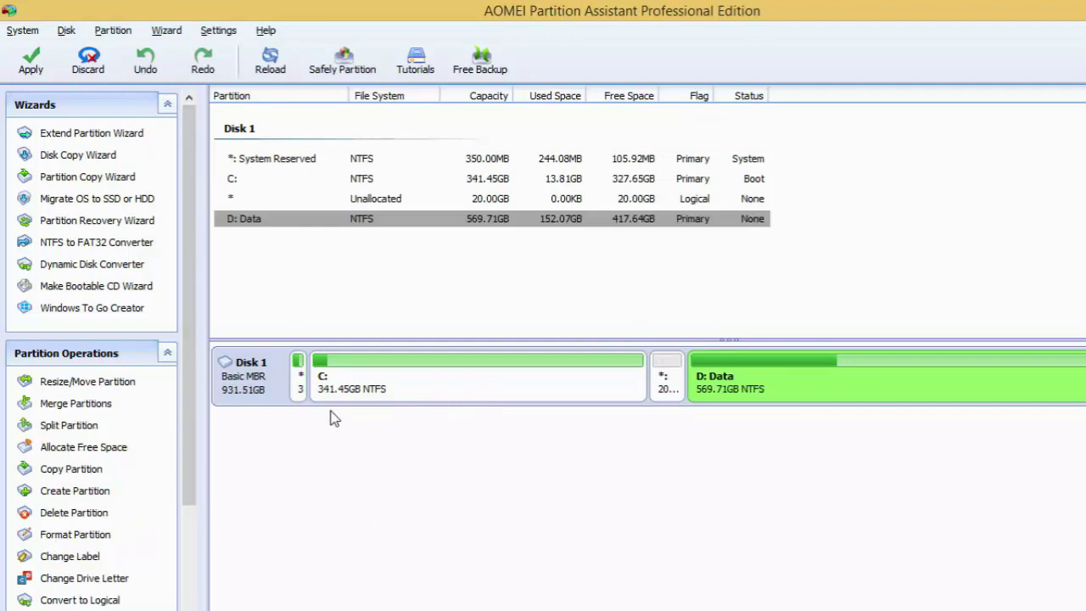
click(201, 63)
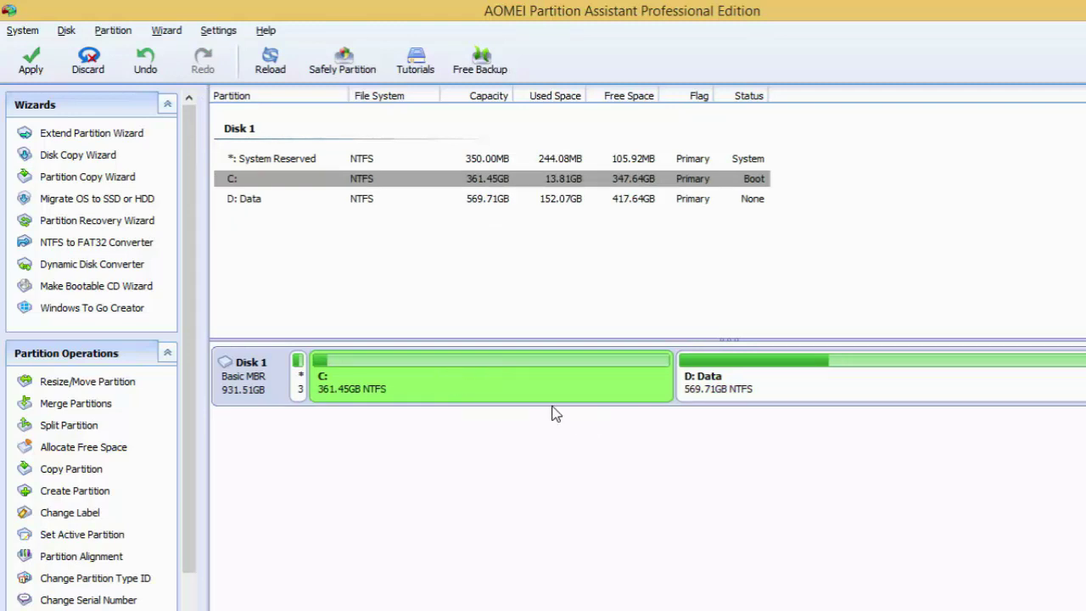
Step: Apply the pending move of D: and resize of C:, and confirm the start of the operations
click(30, 66)
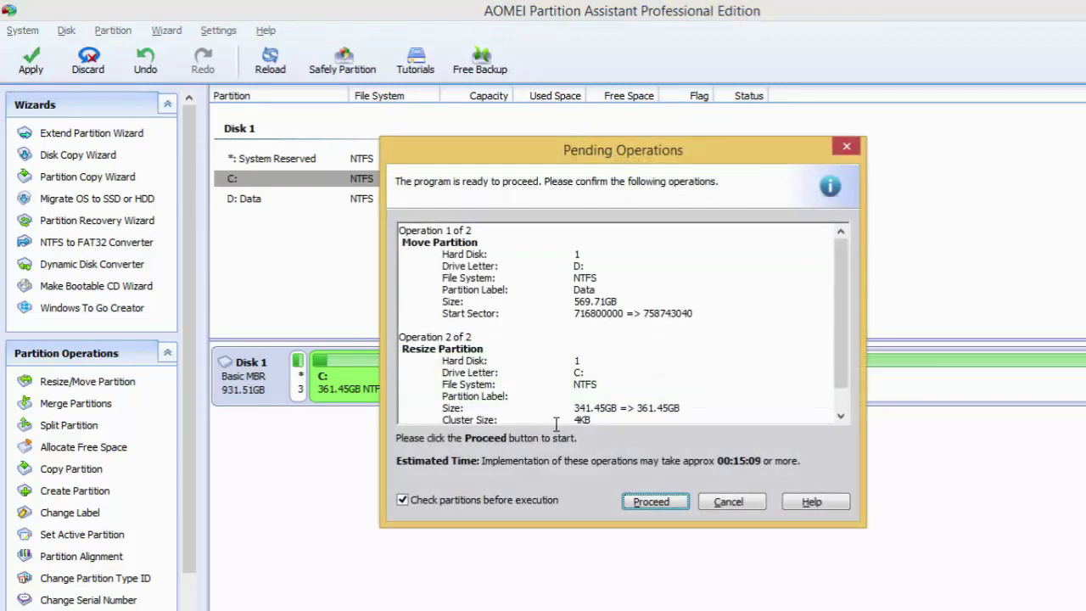
click(668, 513)
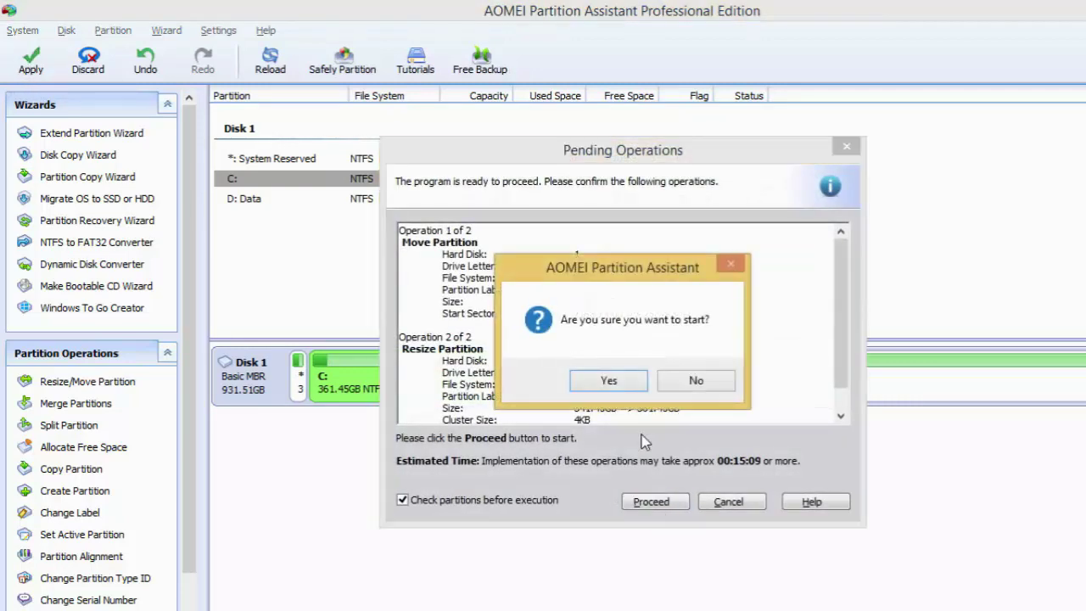
click(609, 381)
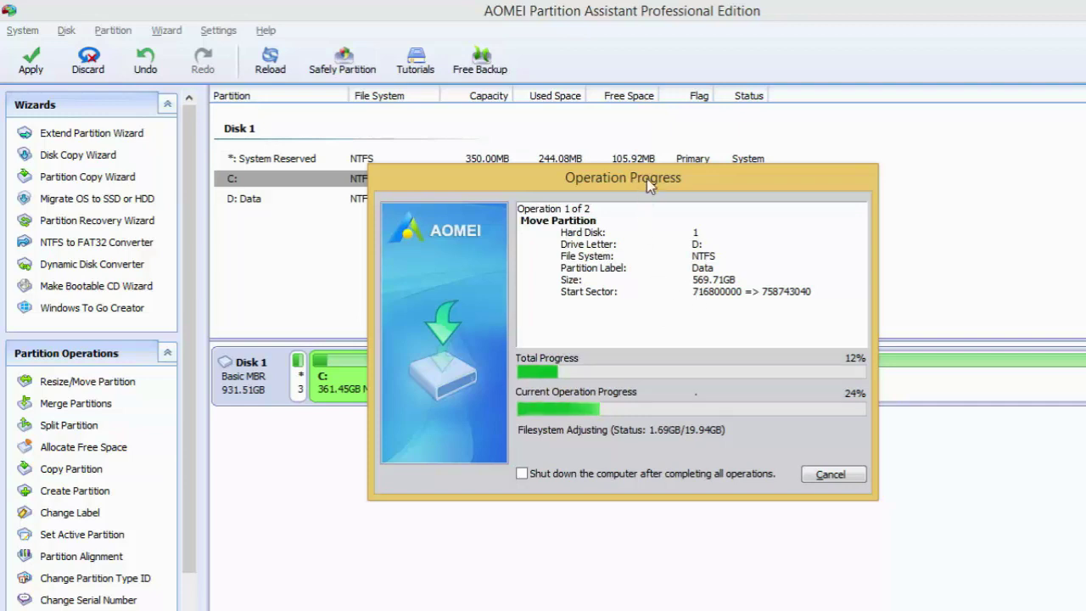
drag(650, 178, 605, 117)
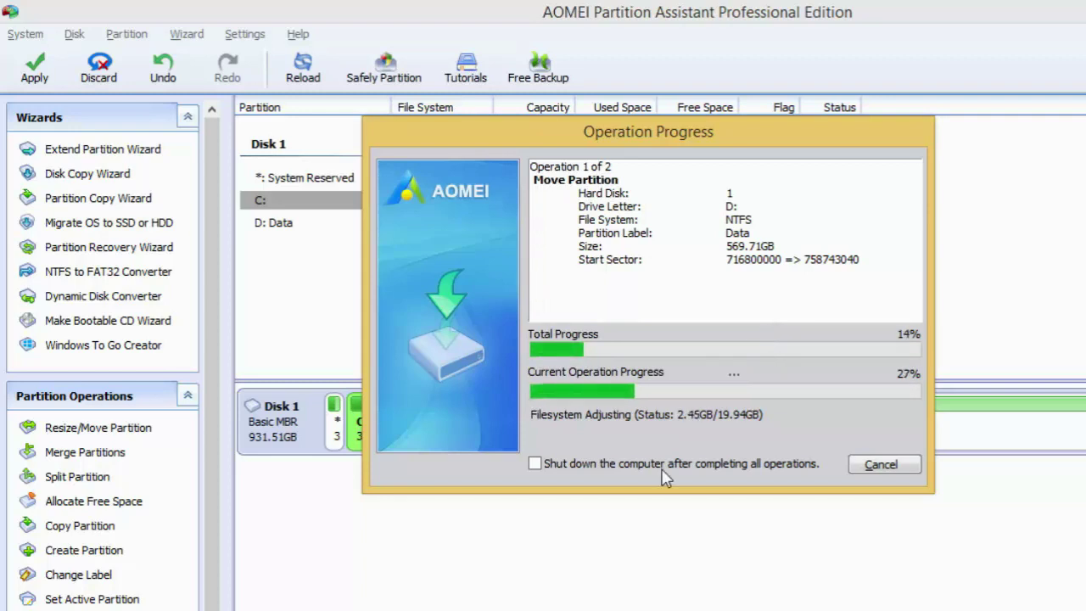
click(670, 609)
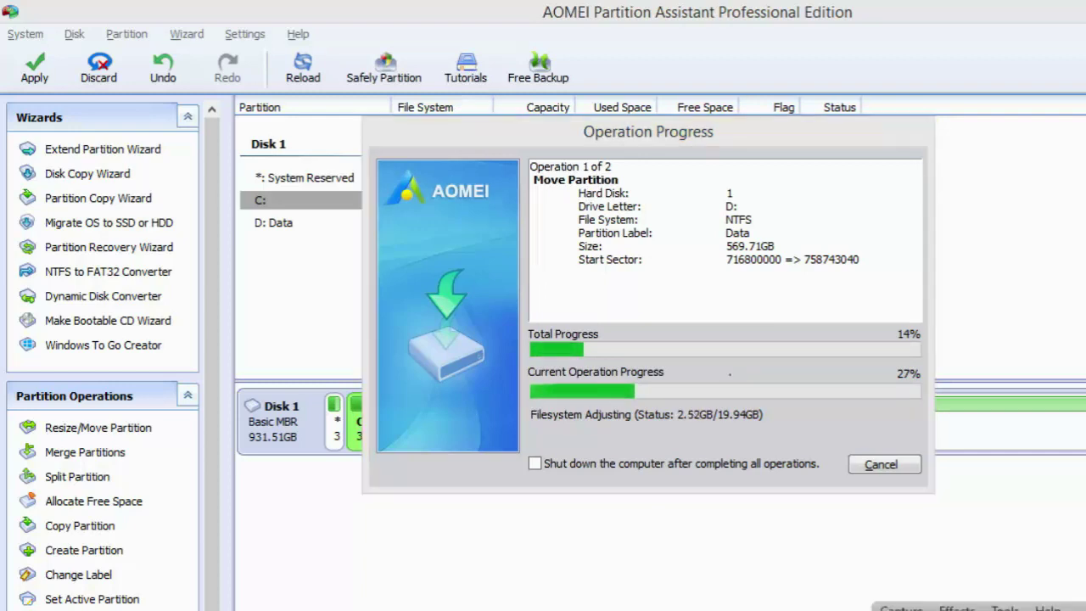